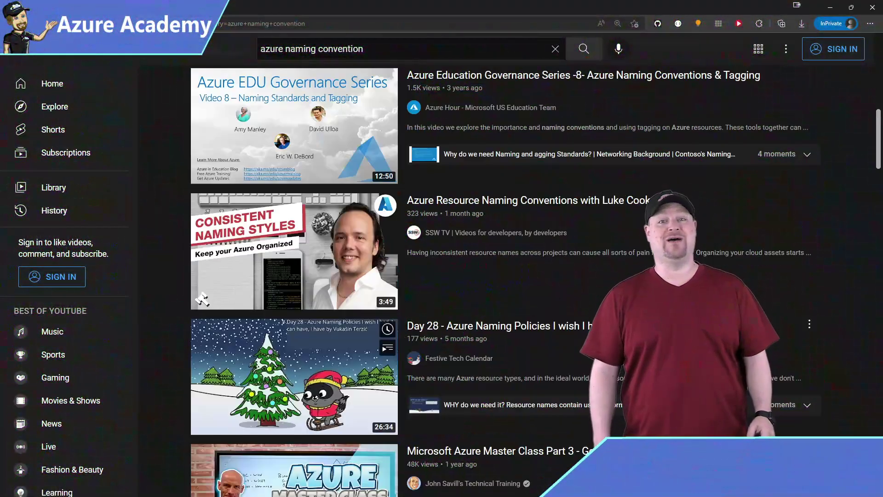
# - Scroll down through the YouTube search results for 'azure naming convention'
pyautogui.scroll(-7, 202, 299)
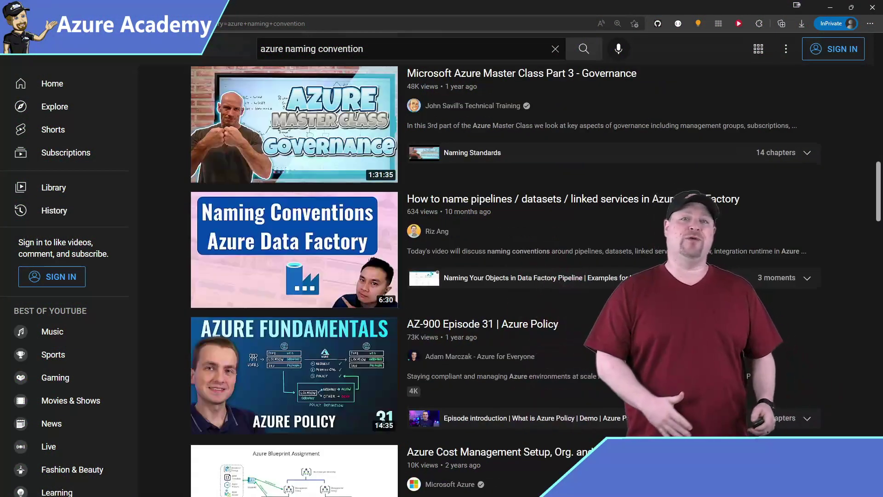
pyautogui.scroll(-7, 202, 299)
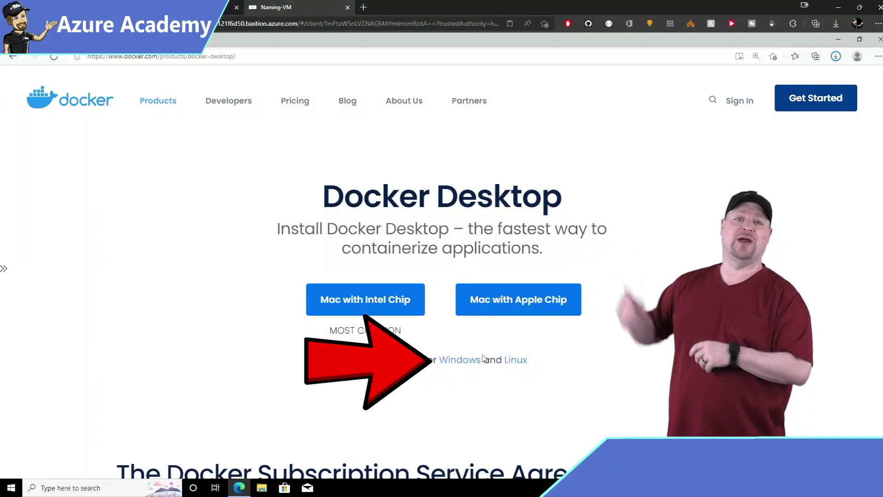
# - Run the downloaded Docker Desktop installer from the Downloads flyout and confirm with Ok
pyautogui.click(836, 56)
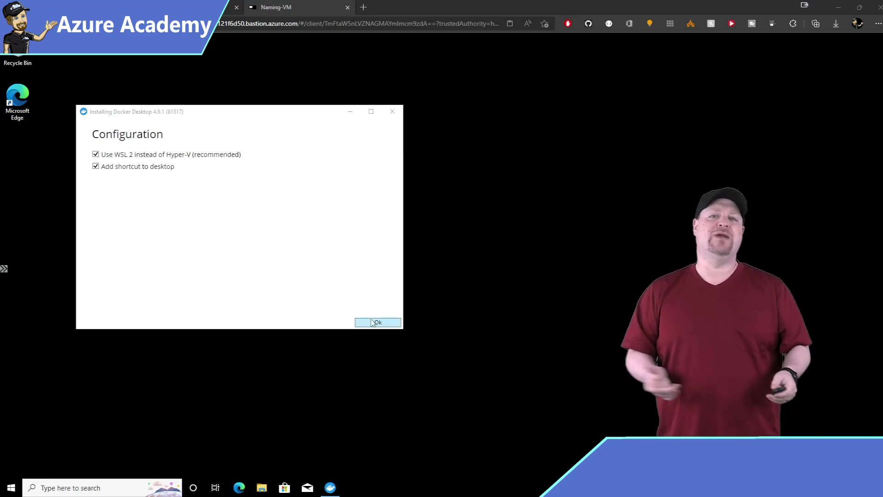
pyautogui.click(373, 323)
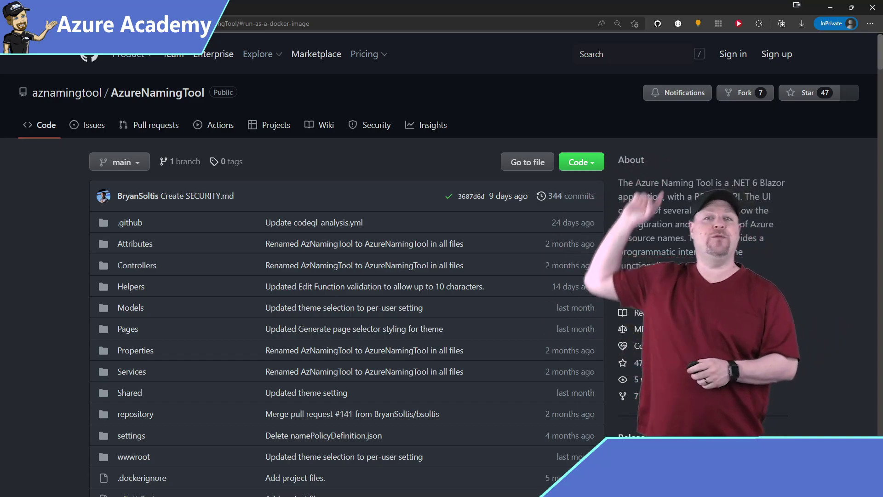
# - Open the green Code menu on the AzureNamingTool repository to get the Download ZIP option
pyautogui.click(581, 162)
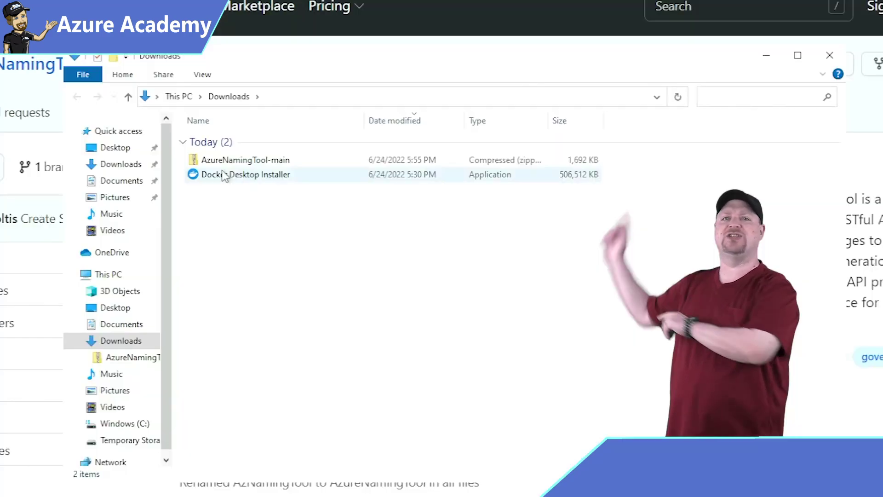
# - Copy the AzureNamingTool-main folder from the downloaded ZIP and paste it onto Windows (C:)
pyautogui.doubleClick(223, 156)
pyautogui.click(225, 143)
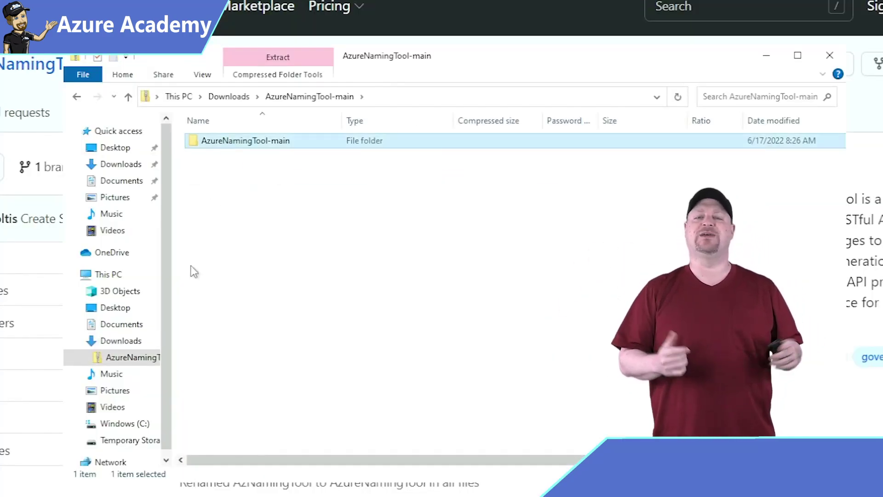
pyautogui.click(124, 423)
pyautogui.hotkey('ctrl', 'v')
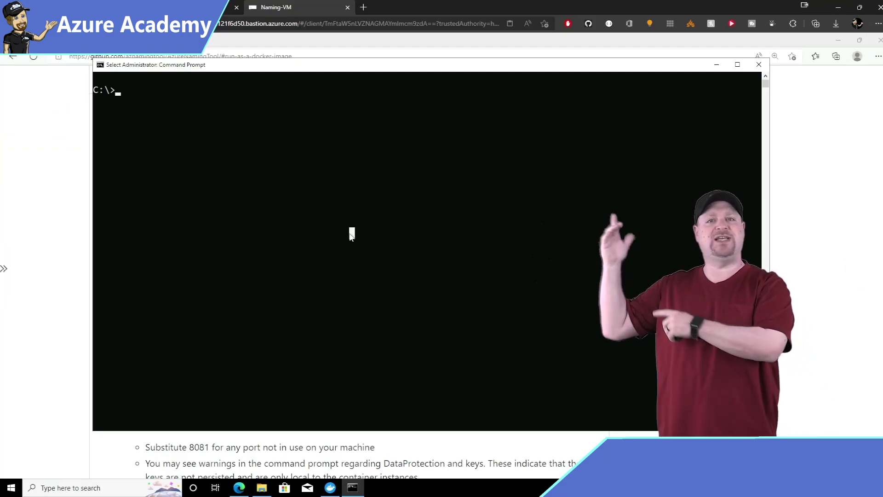
# - From C:\AzureNamingTool-main, run 'docker build -t azurenamingtool .' and then clear the console with cls
pyautogui.write('cd')
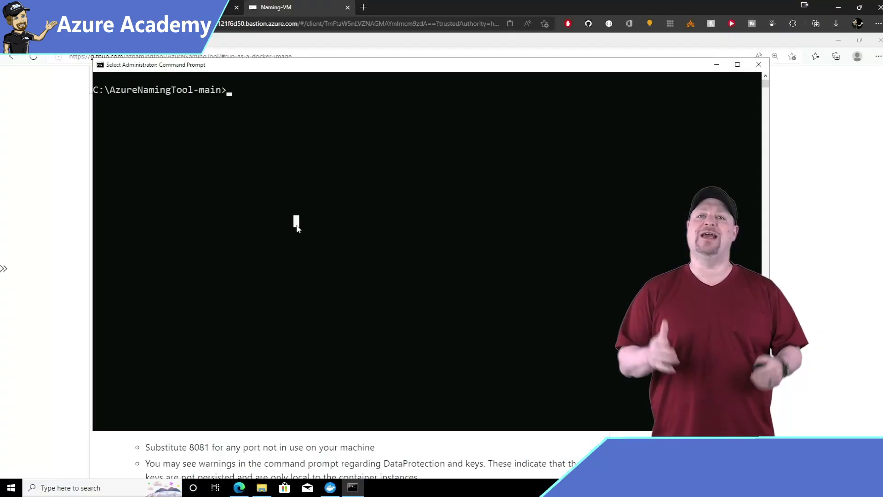
pyautogui.write('docker build -t azurenamingtool .')
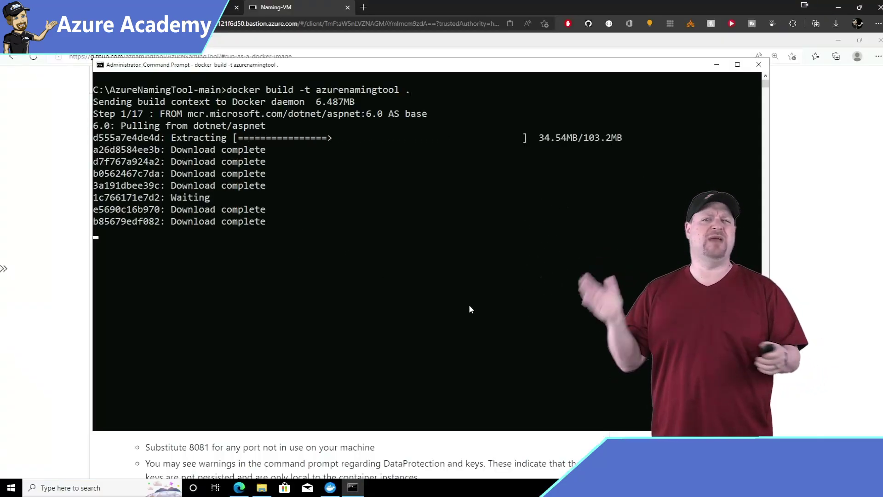
pyautogui.click(385, 341)
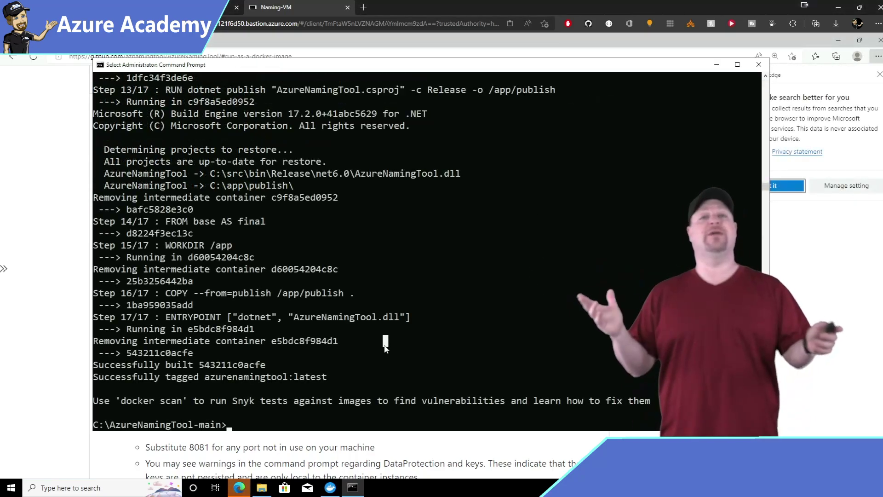
pyautogui.write('cls')
pyautogui.press('Return')
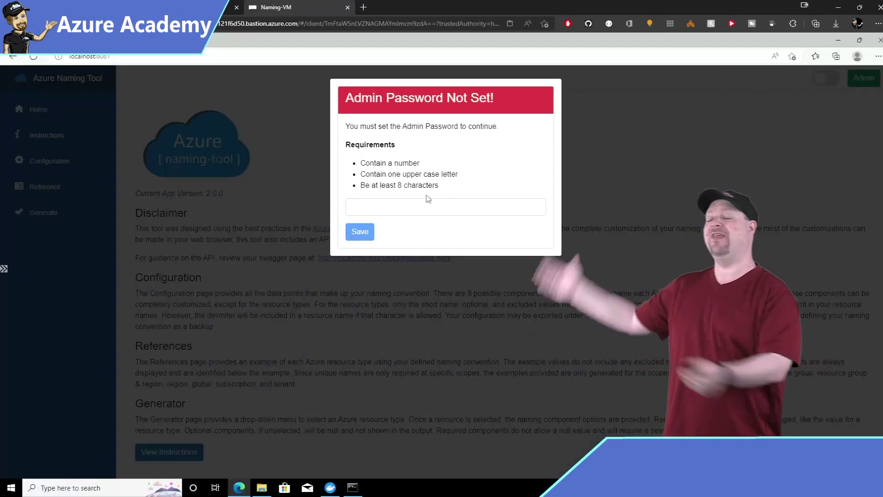
# - Enter a password that meets the requirements in the Admin Password Not Set dialog and save it
pyautogui.click(396, 207)
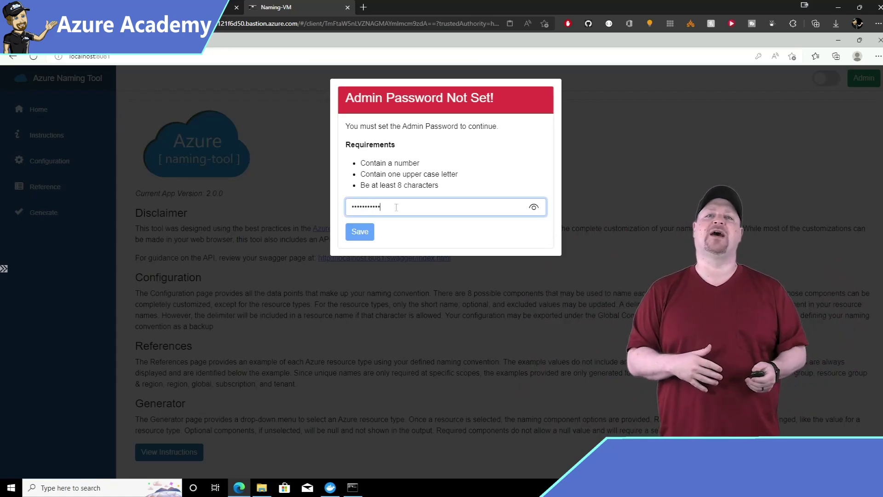
pyautogui.click(360, 232)
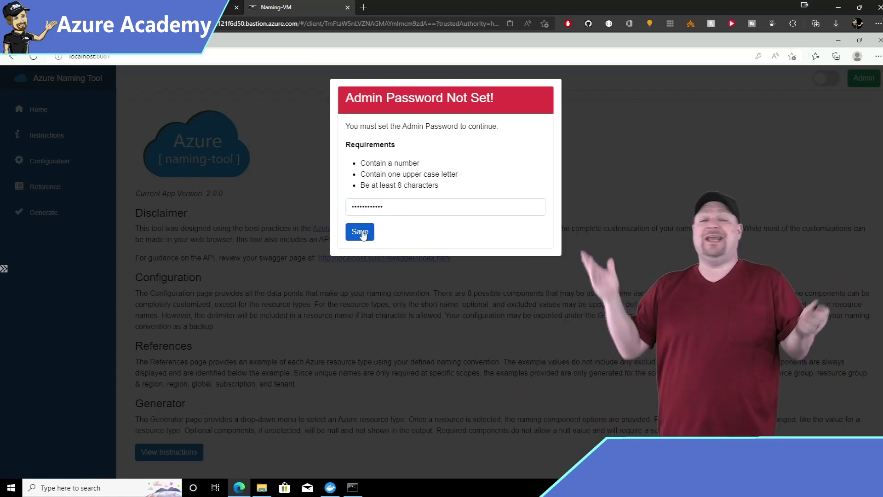
pyautogui.click(362, 233)
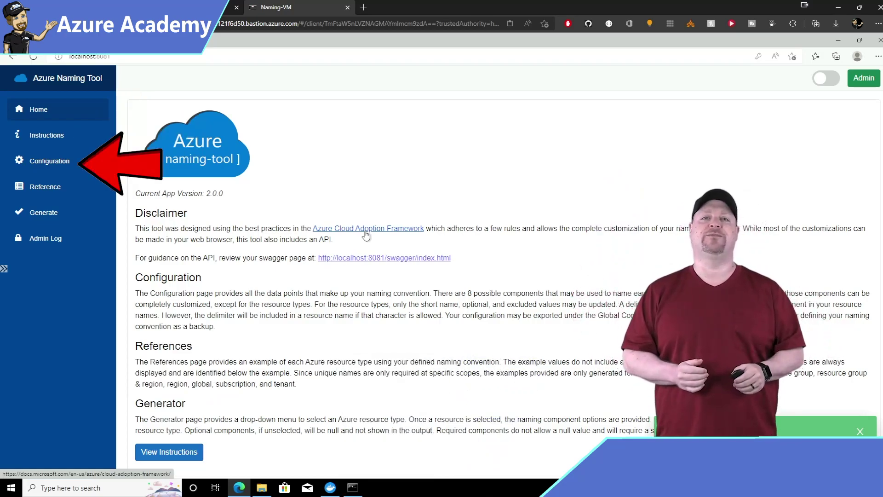
# - On the Configuration page, set underscore as the current delimiter in the Delimiters table
pyautogui.click(55, 165)
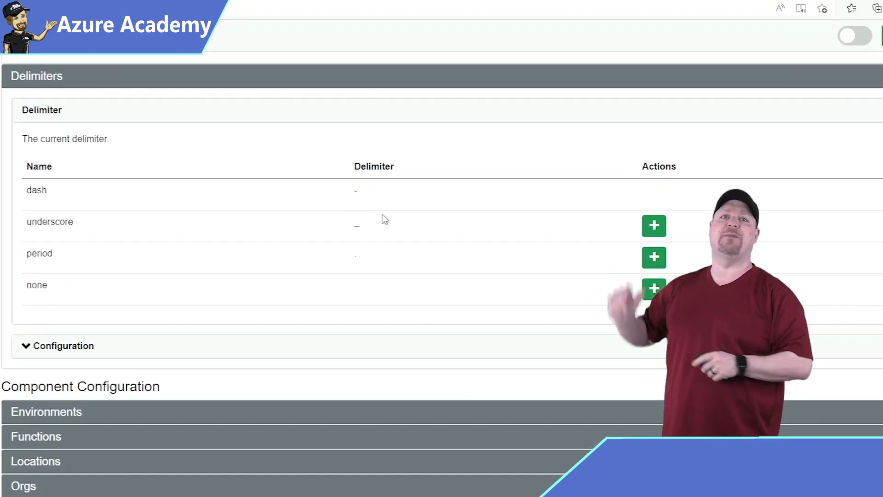
pyautogui.click(650, 230)
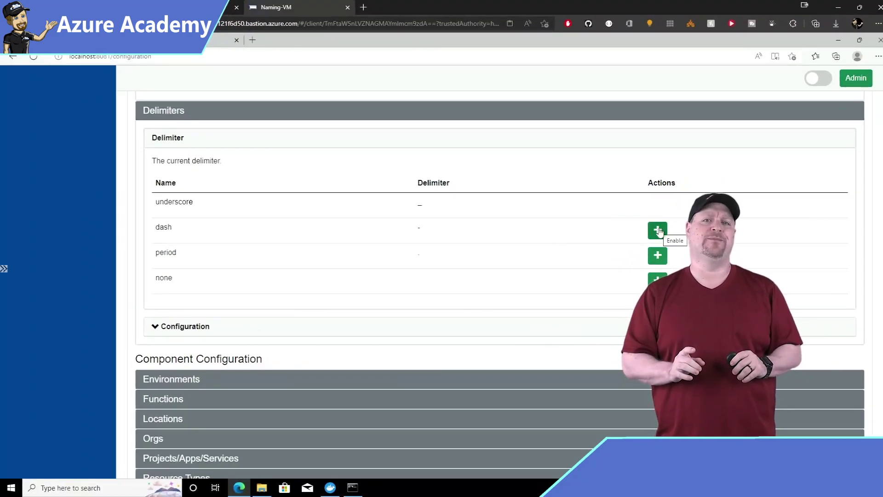
pyautogui.scroll(-2, 591, 329)
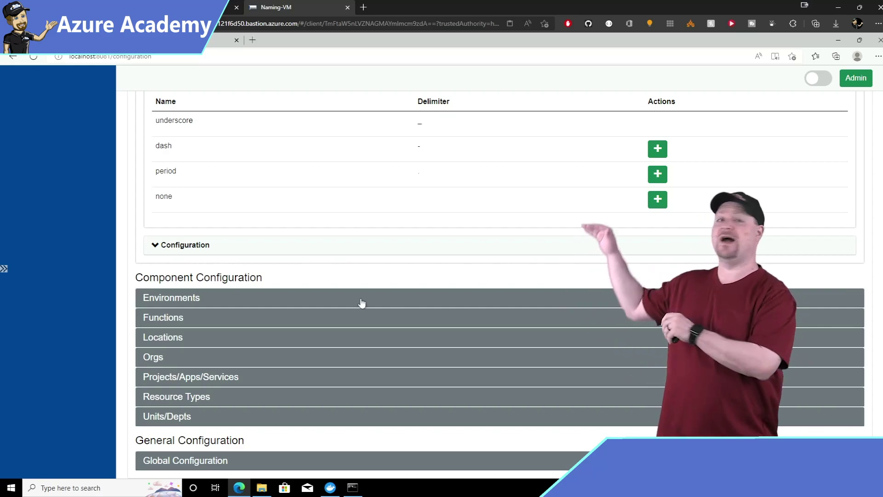
# - Delete the Sandbox environment from the Environments list
pyautogui.click(197, 302)
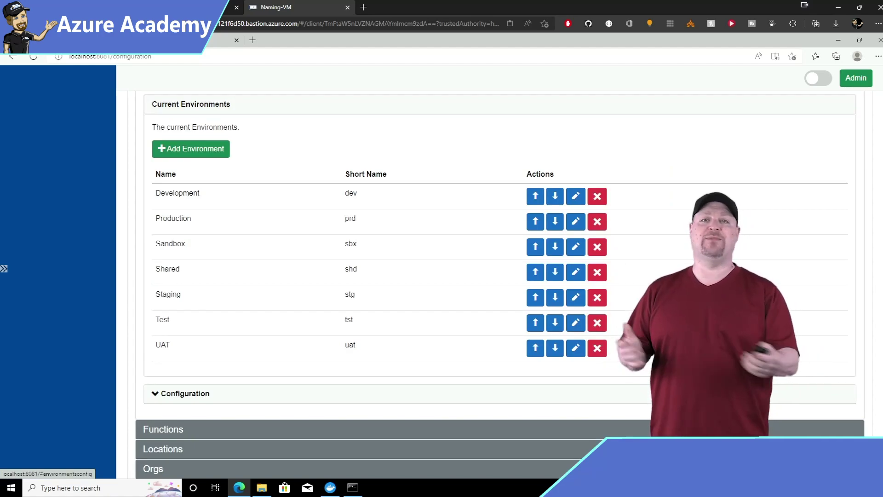
pyautogui.click(597, 247)
pyautogui.press('Return')
# - Change the Development environment's short name from dev to lab
pyautogui.click(578, 199)
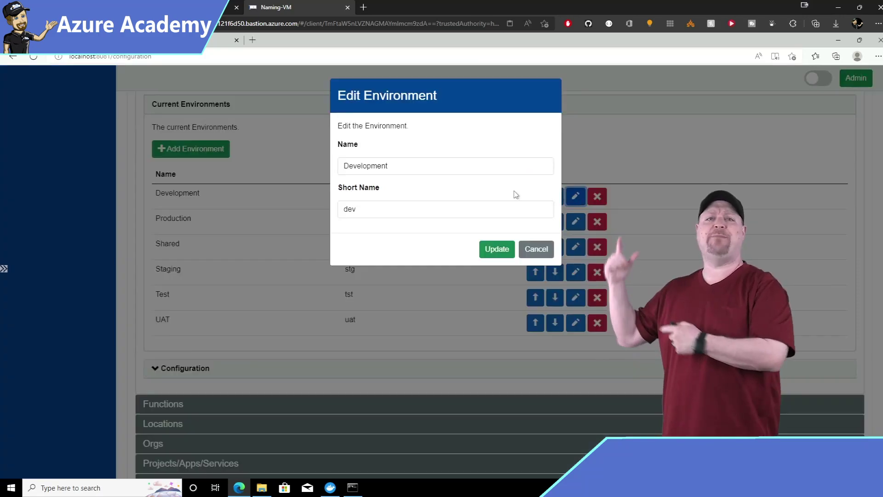
pyautogui.doubleClick(388, 208)
pyautogui.write('lab')
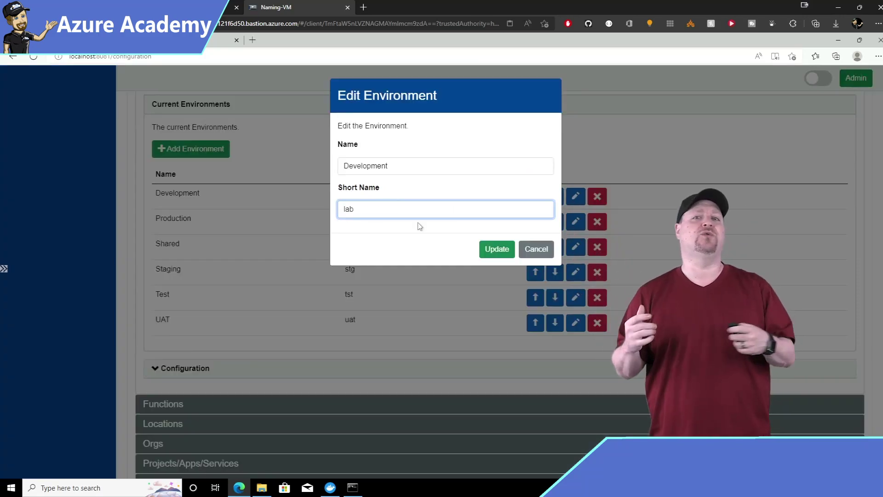
pyautogui.click(496, 250)
pyautogui.click(174, 337)
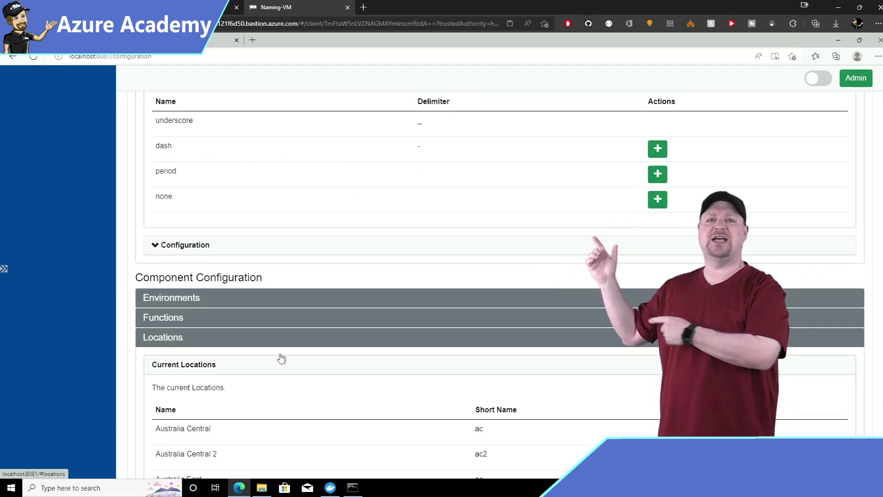
# - Update the East US location's short name to eu1, then expand Resource Types
pyautogui.scroll(-6, 877, 265)
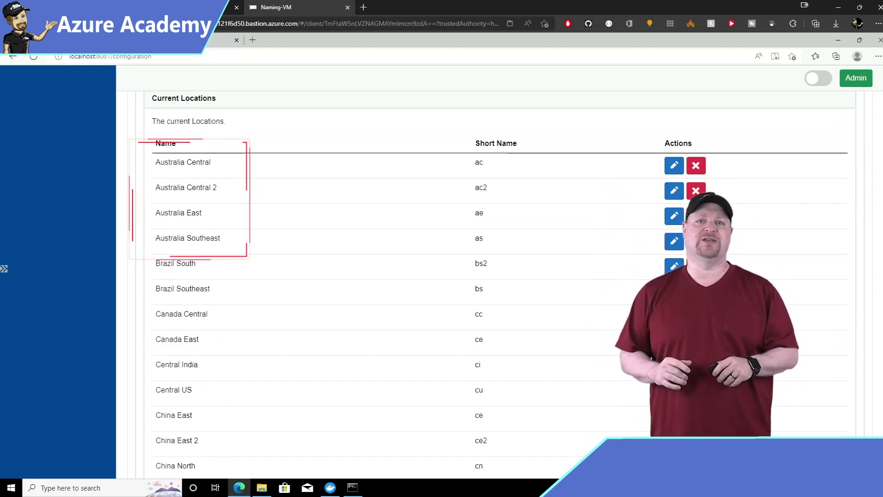
pyautogui.scroll(-7, 659, 243)
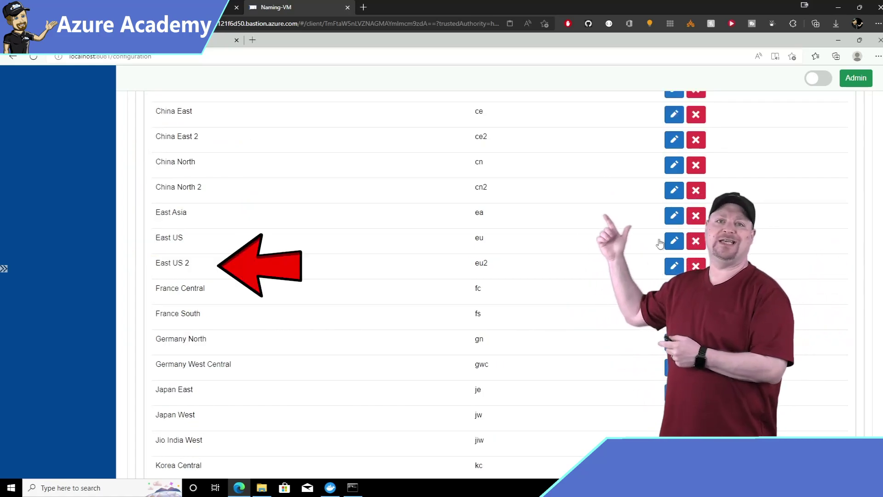
pyautogui.click(674, 241)
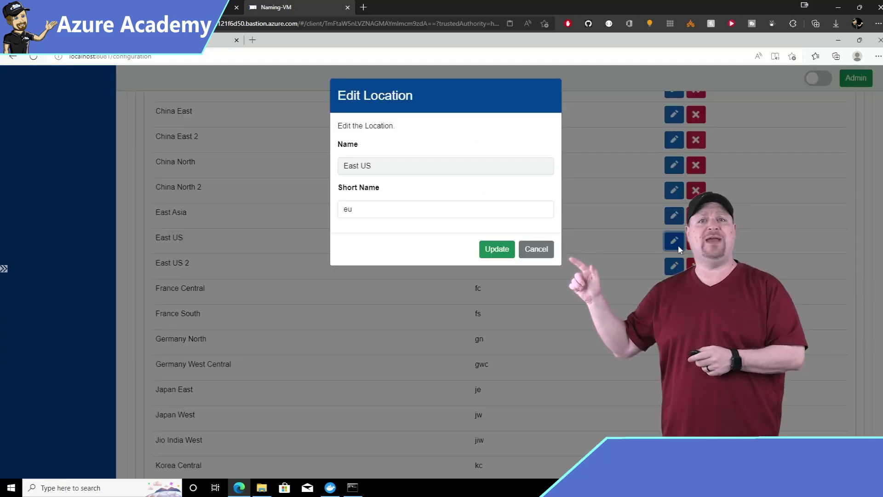
pyautogui.click(452, 211)
pyautogui.write('1')
pyautogui.click(508, 253)
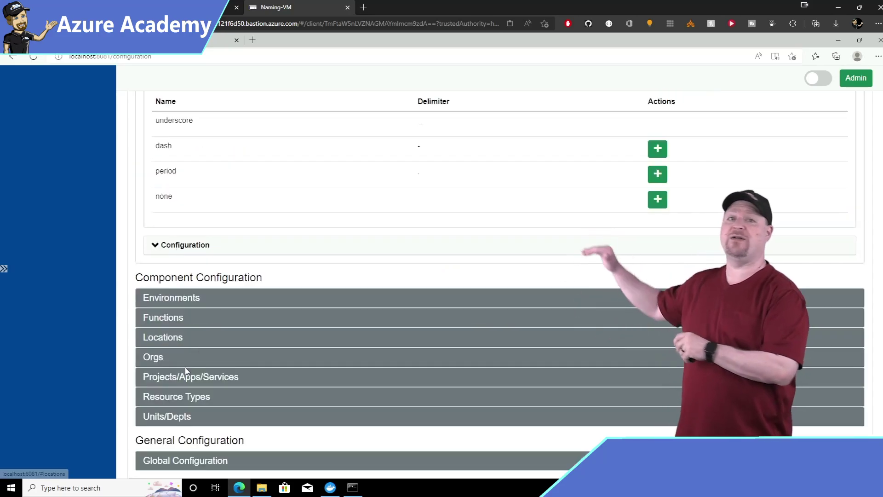
pyautogui.click(185, 398)
# - Open the 'Select a resource type' dropdown under Current Resource Types
pyautogui.scroll(-6, 414, 276)
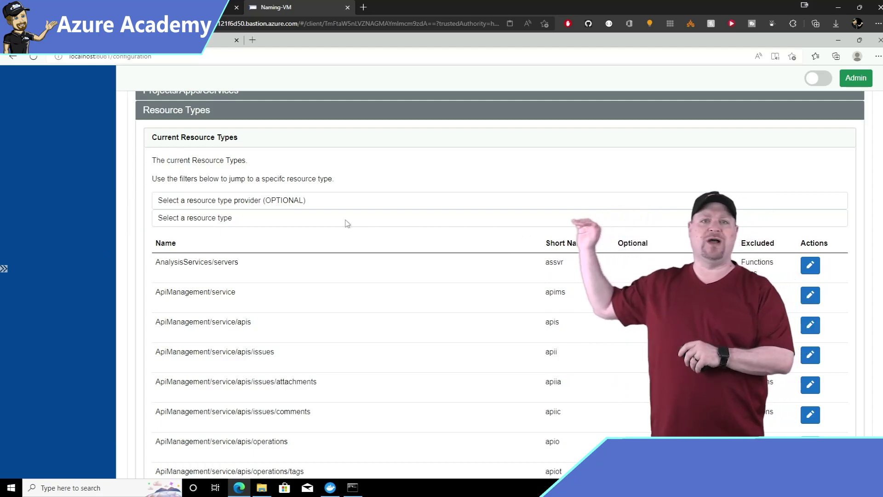
pyautogui.click(230, 221)
# - Edit the Compute/virtualMachines - Windows (vm) type: Functions optional, Projects/Apps/Services excluded, and save
pyautogui.scroll(-15, 265, 319)
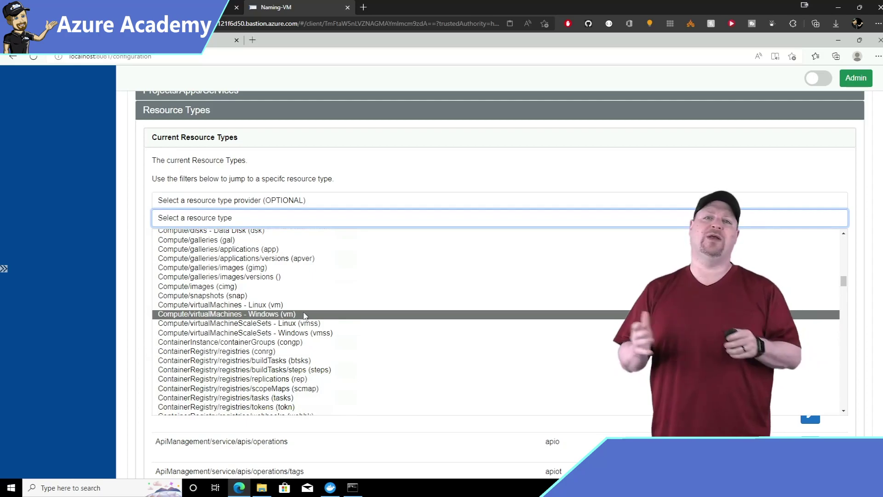
pyautogui.click(304, 315)
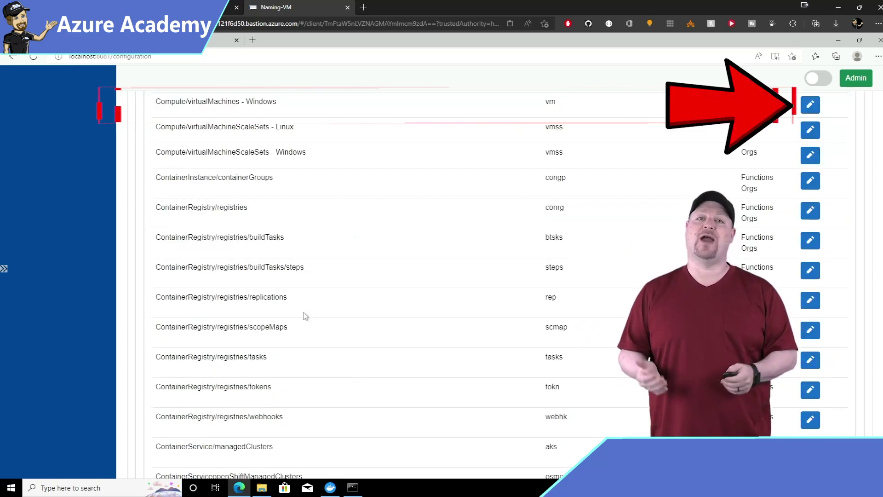
pyautogui.click(812, 105)
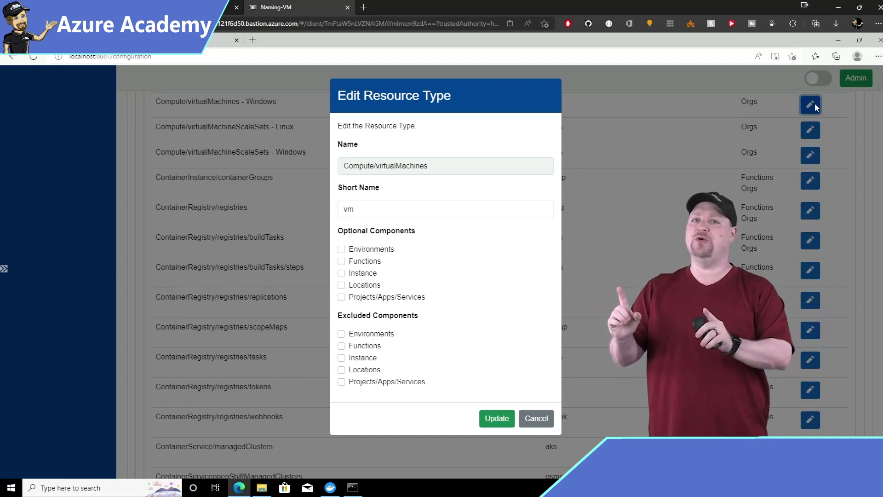
pyautogui.click(342, 262)
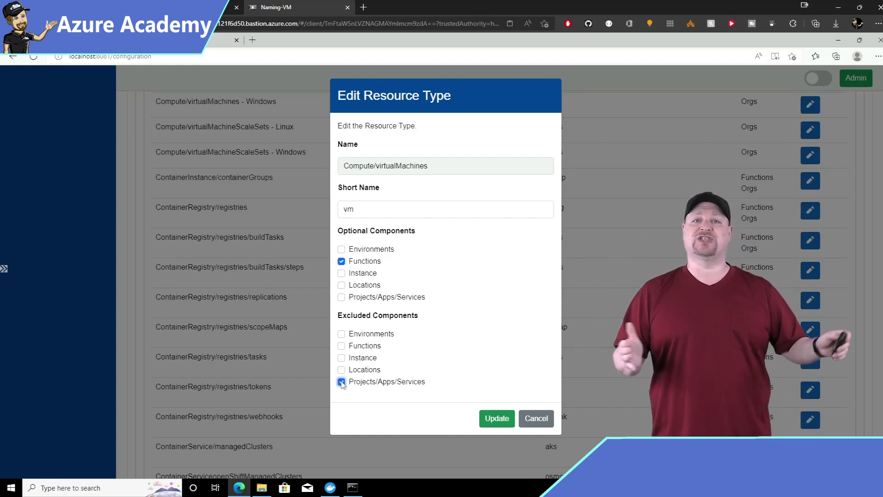
pyautogui.click(504, 425)
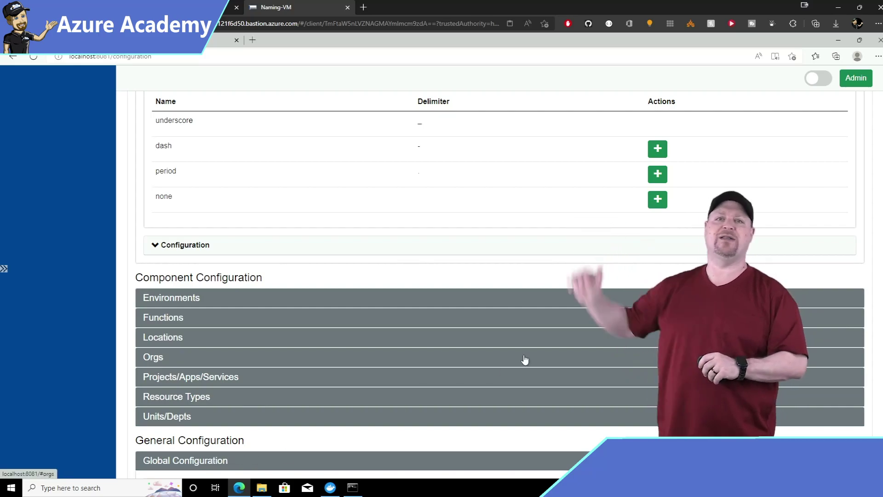
# - Export the global configuration as globalconfig.json and open the downloaded file
pyautogui.click(287, 455)
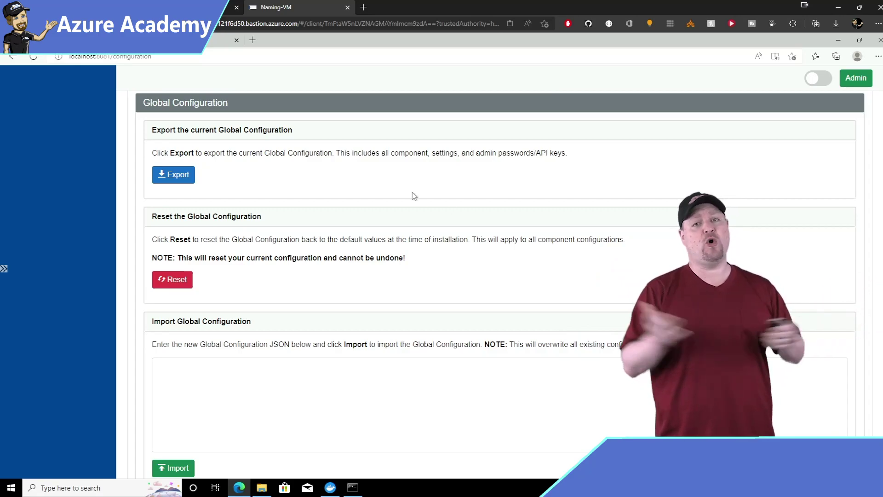
pyautogui.click(178, 179)
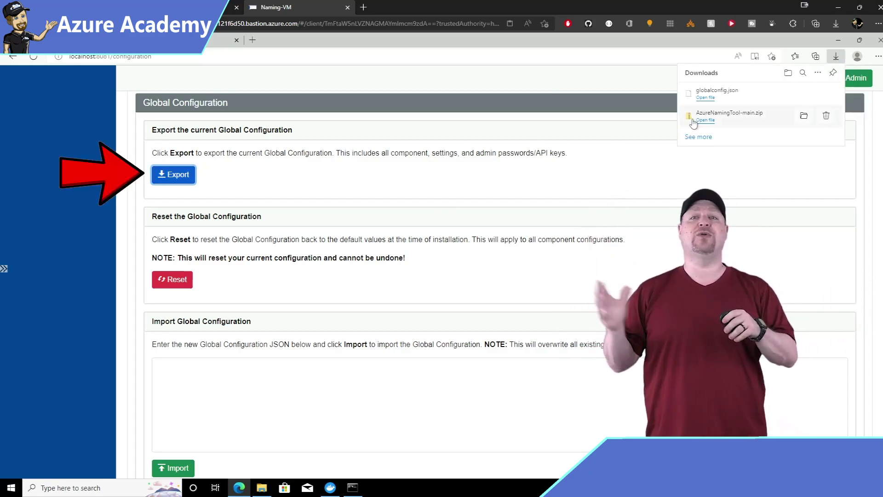
pyautogui.click(705, 98)
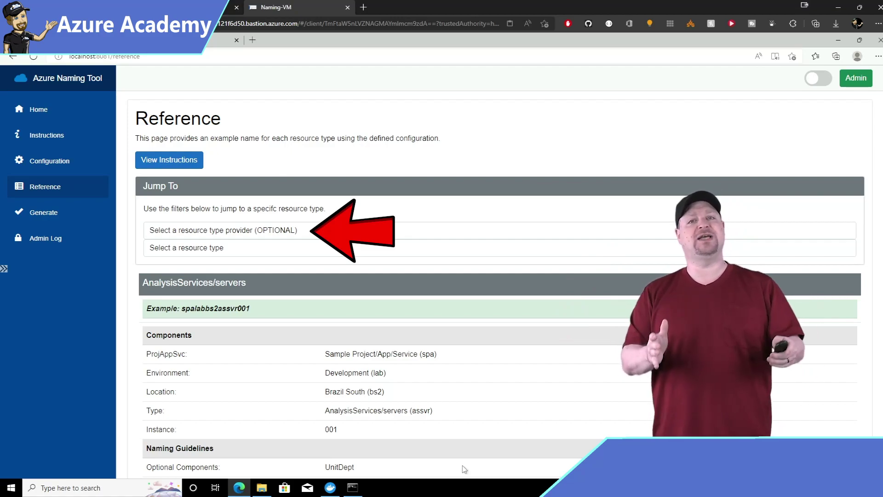
# - Show the Reference entry for Compute/virtualMachines - Windows (vm) under the Compute provider
pyautogui.click(193, 230)
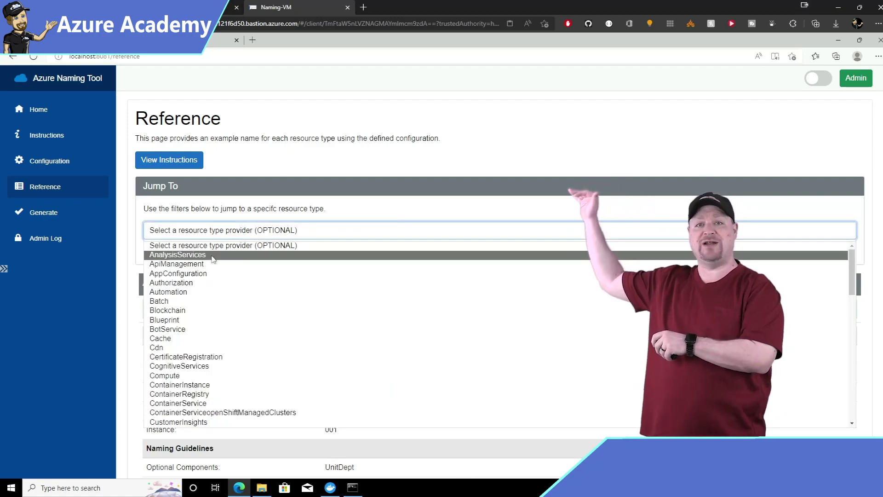
pyautogui.click(193, 375)
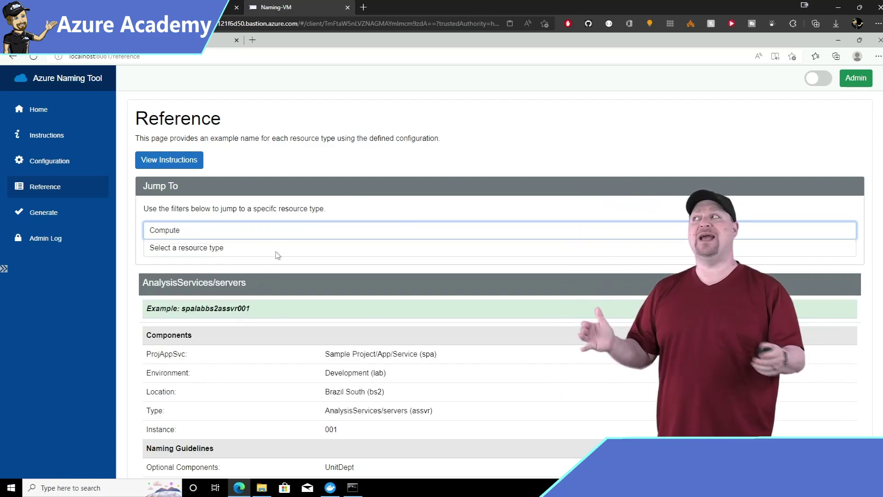
pyautogui.click(305, 254)
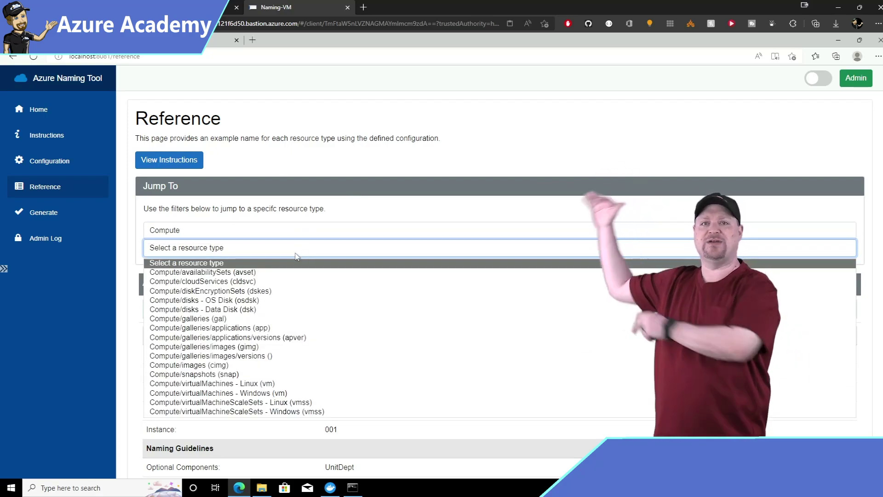
pyautogui.click(269, 393)
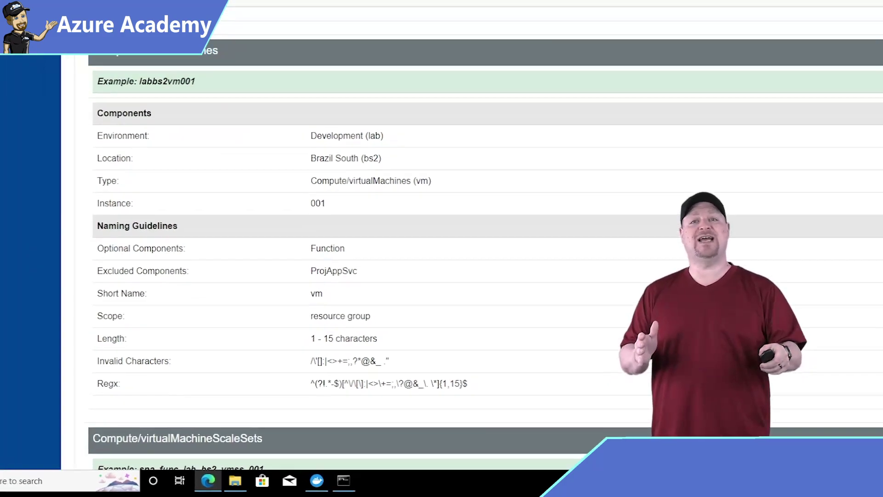
# - On the Generate page, pick Compute and the Compute/virtualMachines - Windows (vm) resource type
pyautogui.click(46, 216)
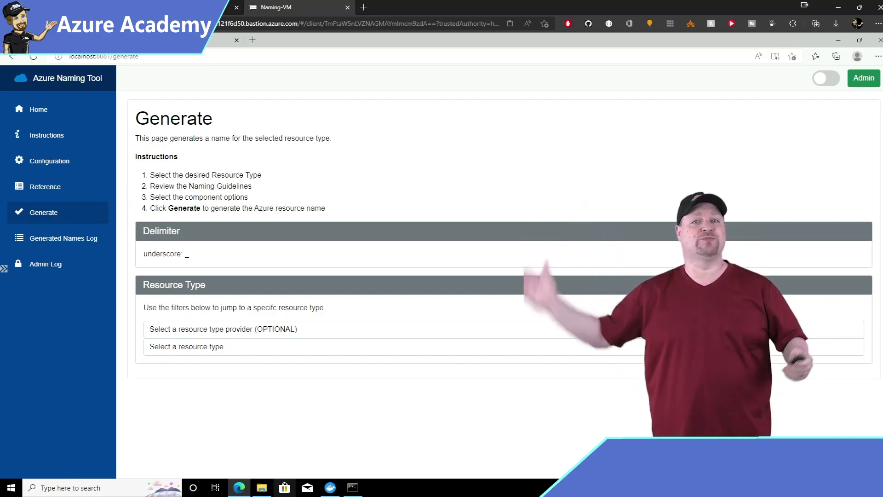
pyautogui.click(283, 329)
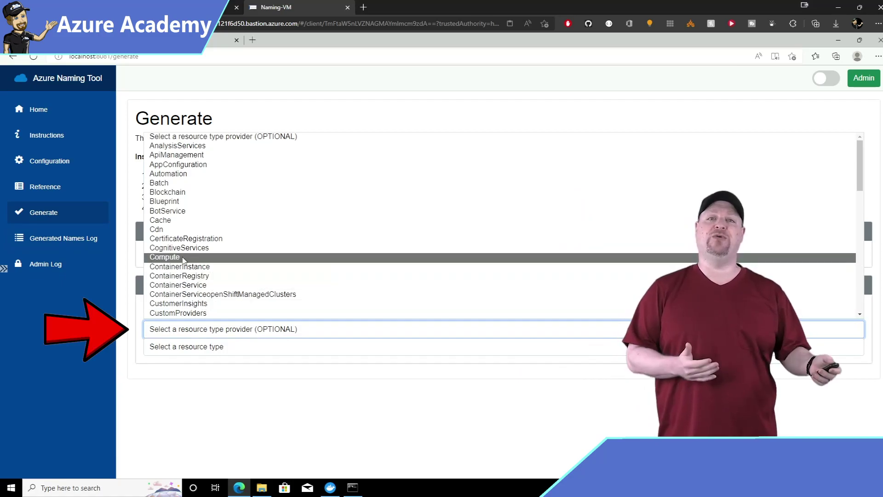
pyautogui.click(197, 257)
pyautogui.click(198, 348)
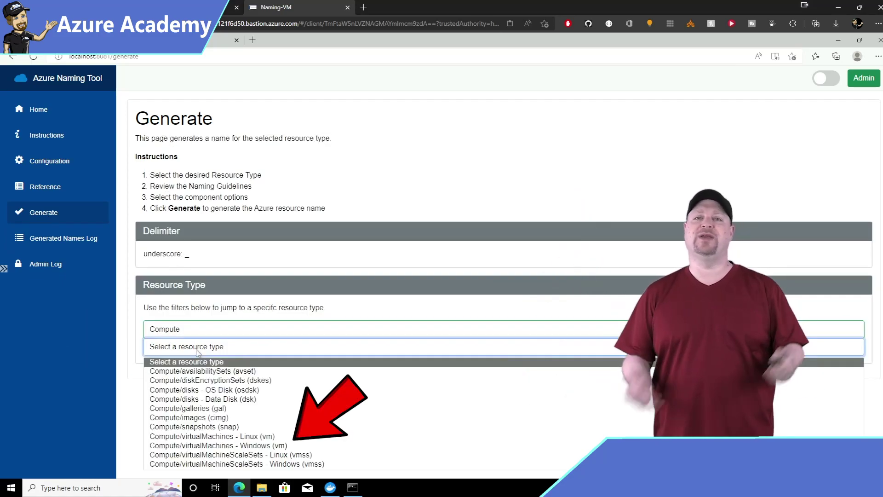
pyautogui.click(258, 446)
pyautogui.scroll(-4, 257, 445)
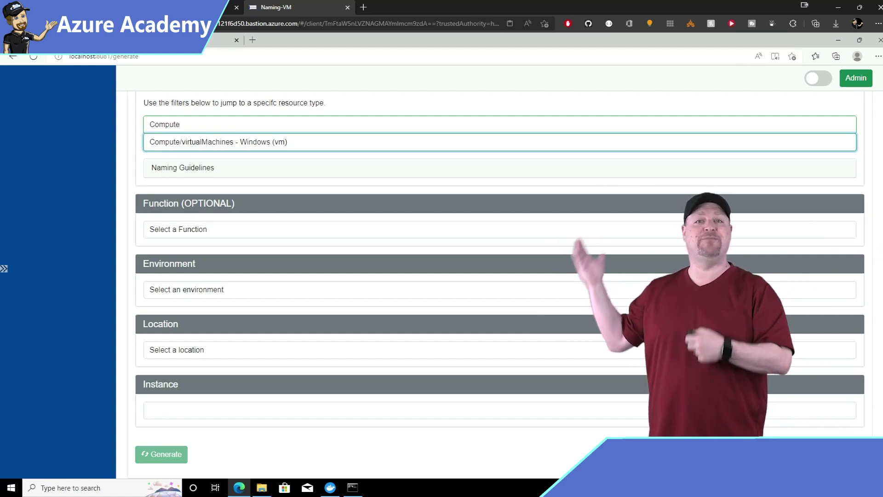
# - Set Environment to Production (prd), Location to East US (eu1) and Instance to 3
pyautogui.click(226, 289)
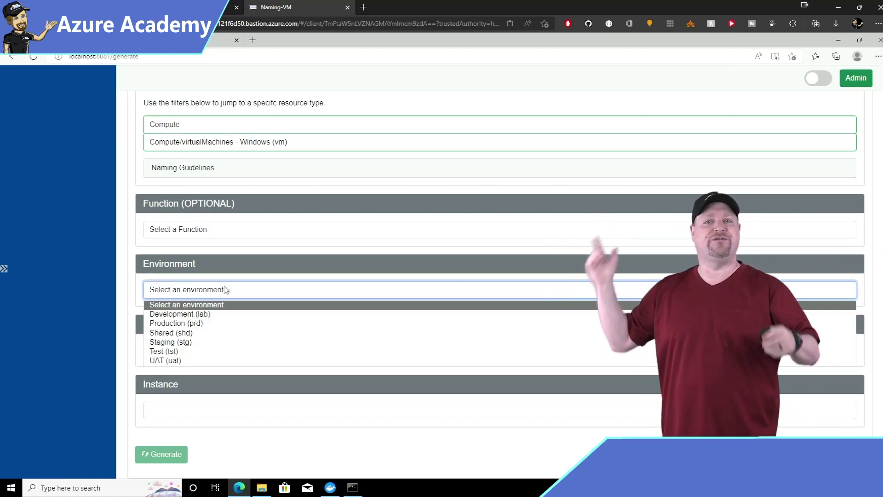
pyautogui.click(199, 323)
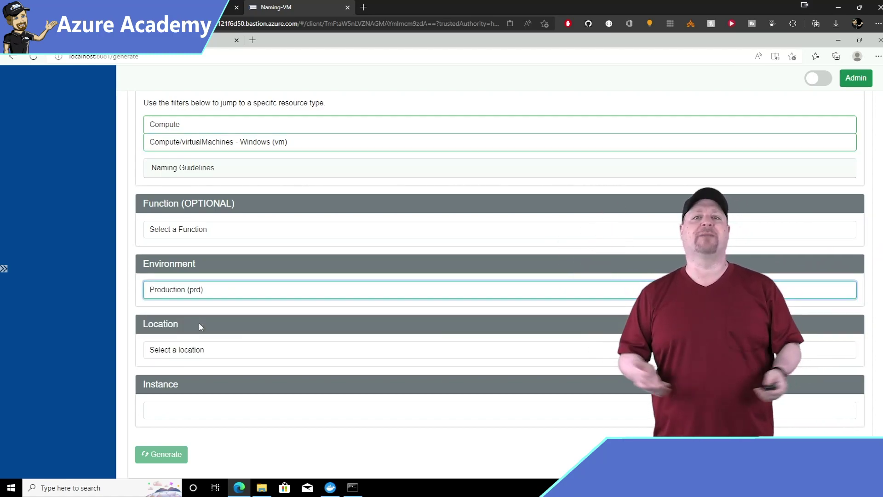
pyautogui.click(204, 350)
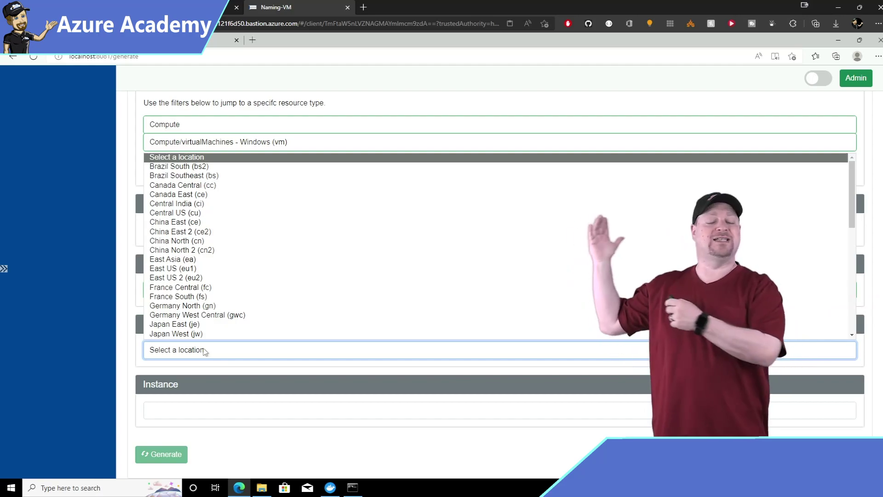
pyautogui.click(193, 269)
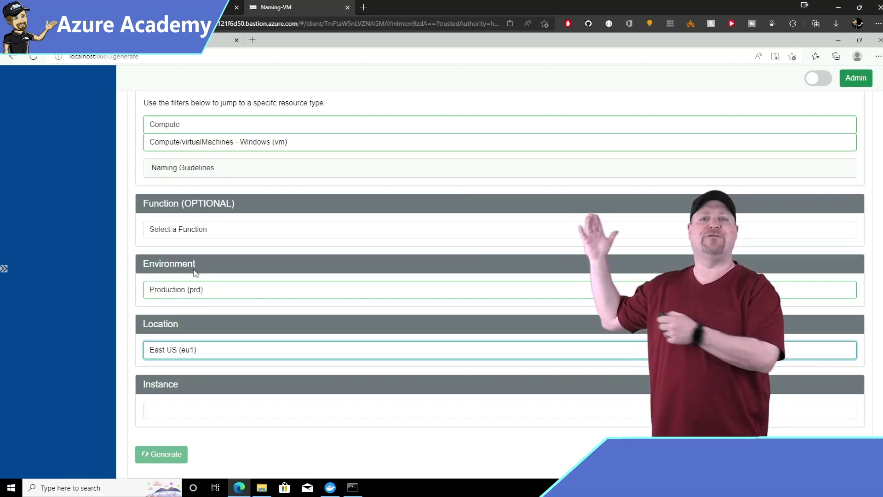
pyautogui.click(198, 413)
pyautogui.write('3')
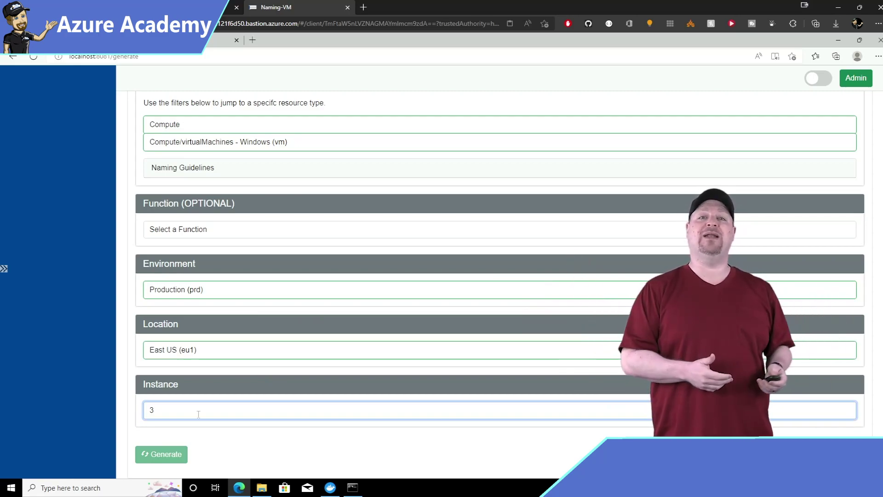
# - Generate the Windows VM name, producing prdeu1vm3 without the disallowed underscore
pyautogui.click(173, 454)
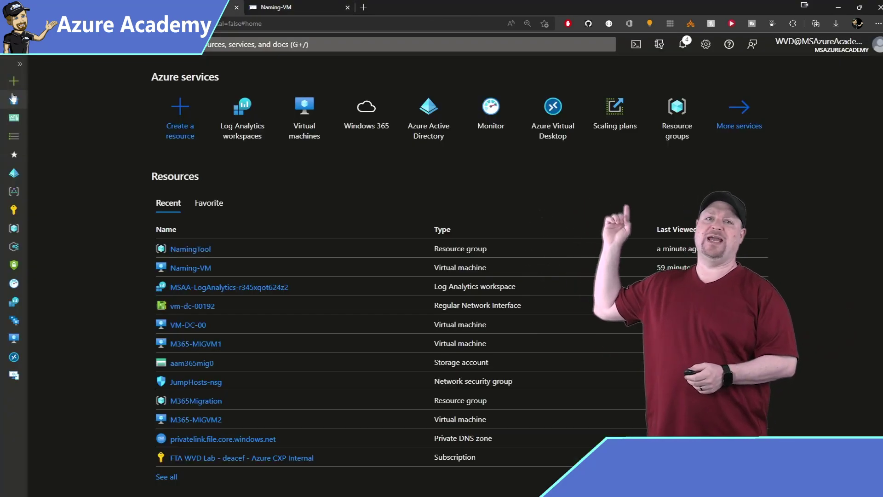
# - Start creating a Virtual machine from Create a resource on the Azure portal home
pyautogui.click(187, 105)
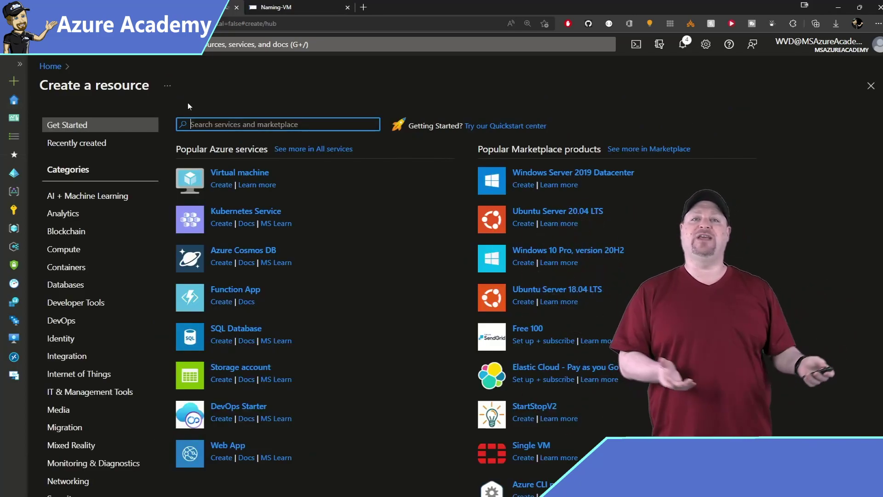
pyautogui.click(241, 172)
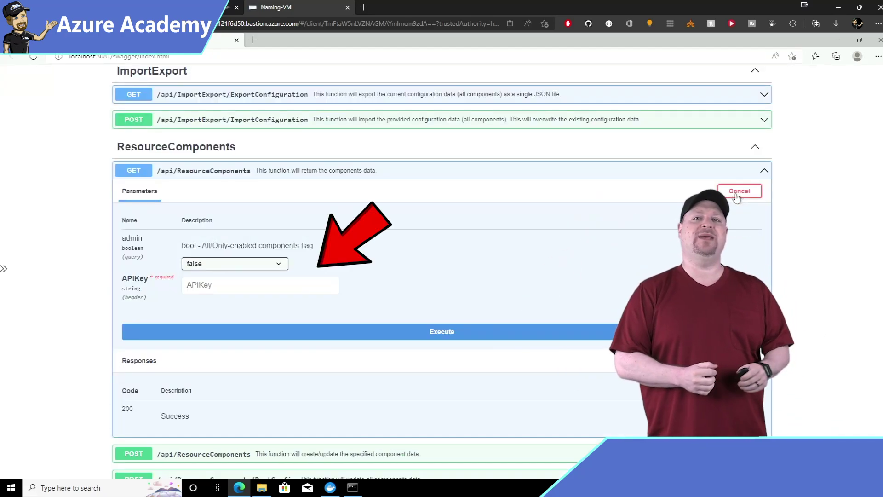
# - Paste the API key into the APIKey field of the GET /api/ResourceComponents request
pyautogui.click(243, 289)
pyautogui.hotkey('ctrl', 'v')
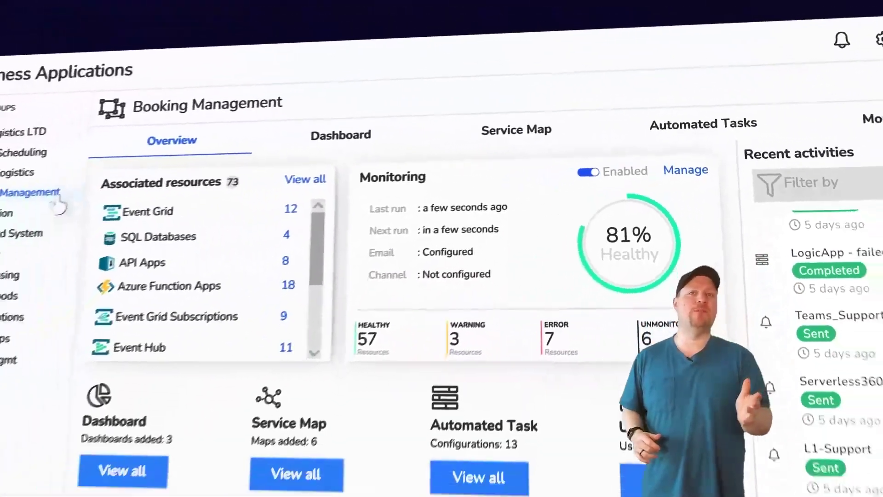
# - Show the Booking Management service map, then open the main navigation menu
pyautogui.click(372, 362)
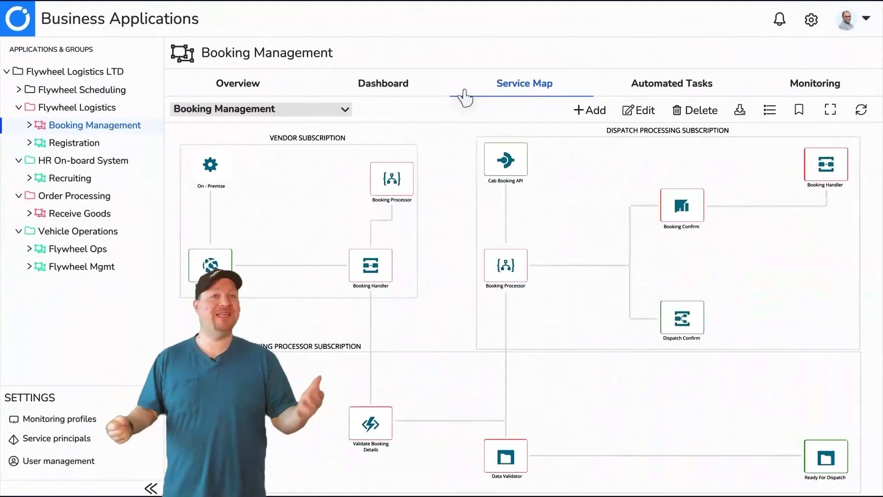
pyautogui.click(18, 19)
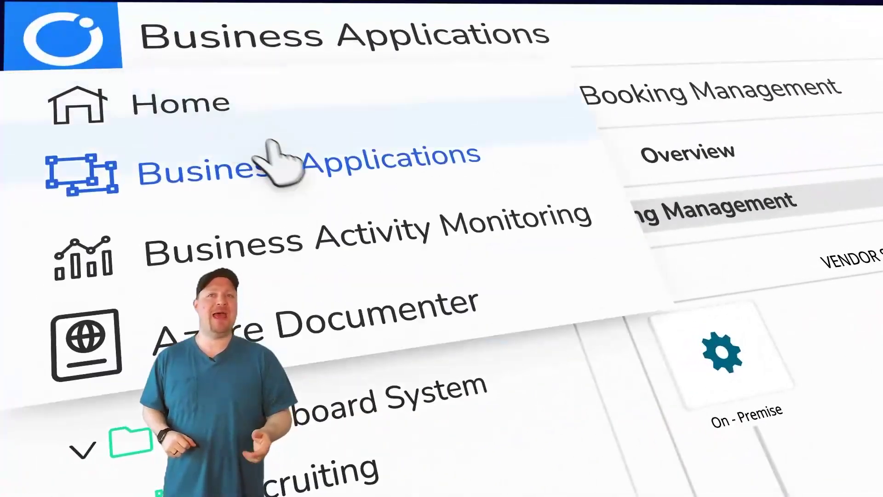